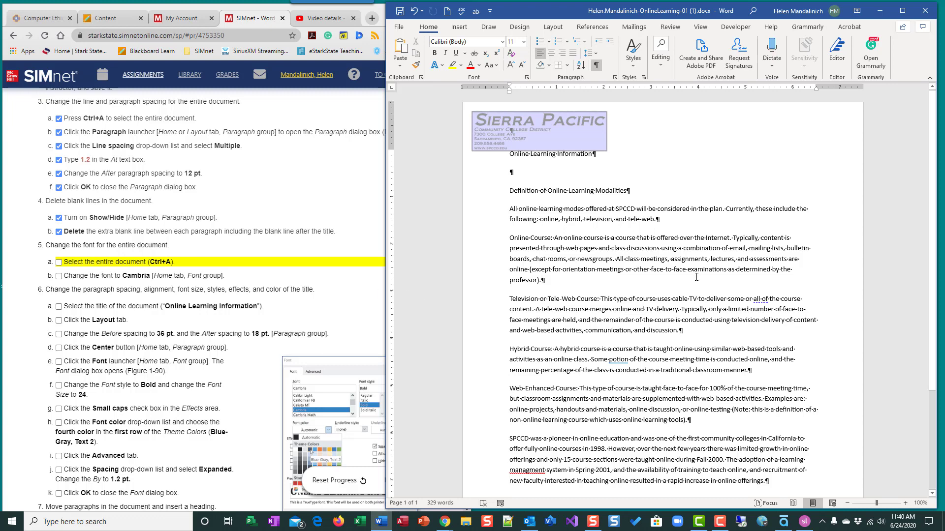
# - Change the font of the entire document to Cambria and check off instructions 5a and 5b in the SIMnet checklist
pyautogui.hotkey('ctrl', 'a')
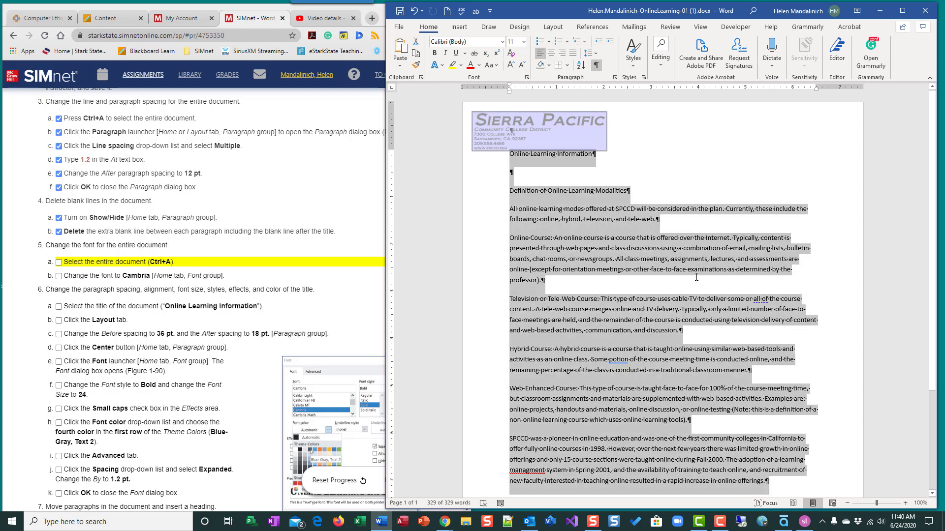
pyautogui.click(59, 262)
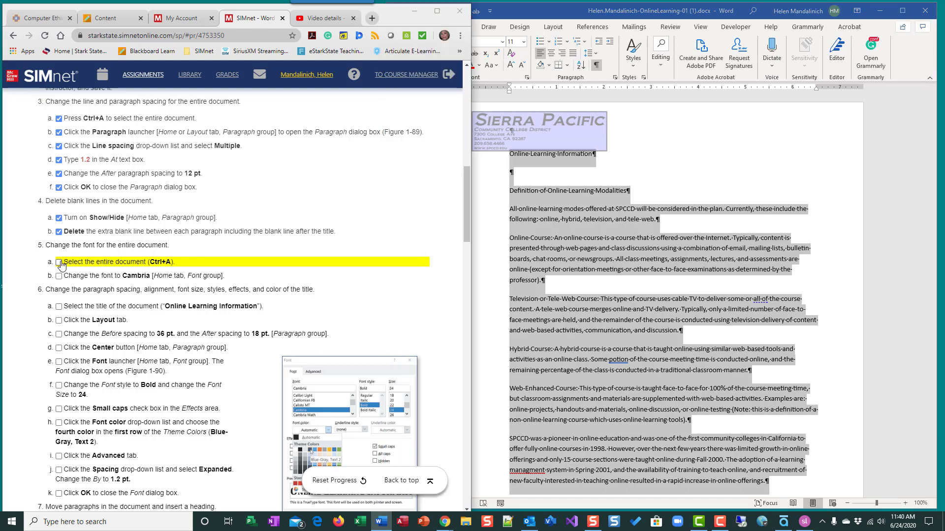
pyautogui.hotkey('alt', 'Tab')
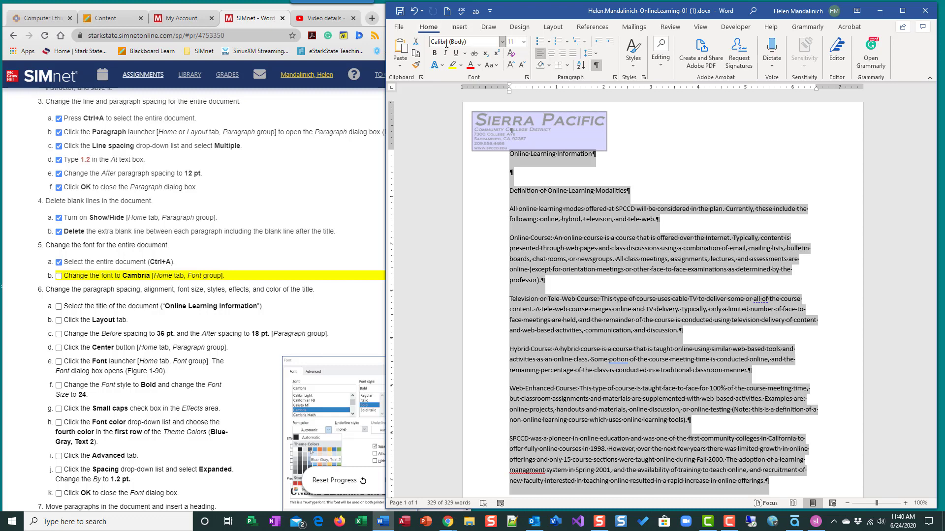
pyautogui.click(502, 44)
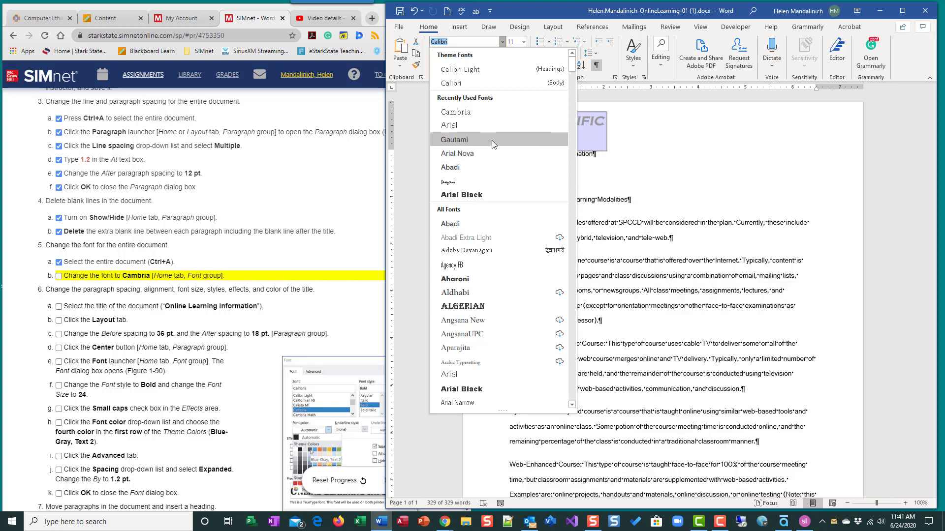
pyautogui.click(475, 111)
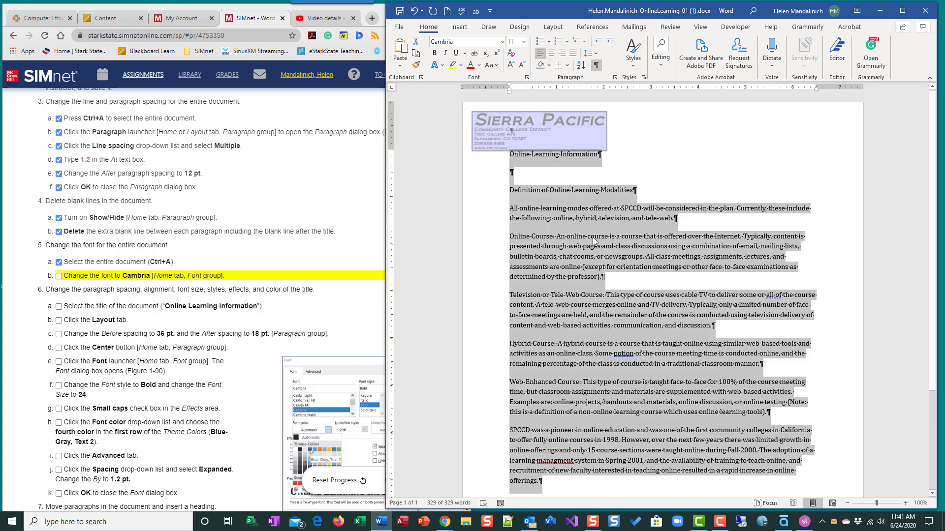
pyautogui.click(59, 277)
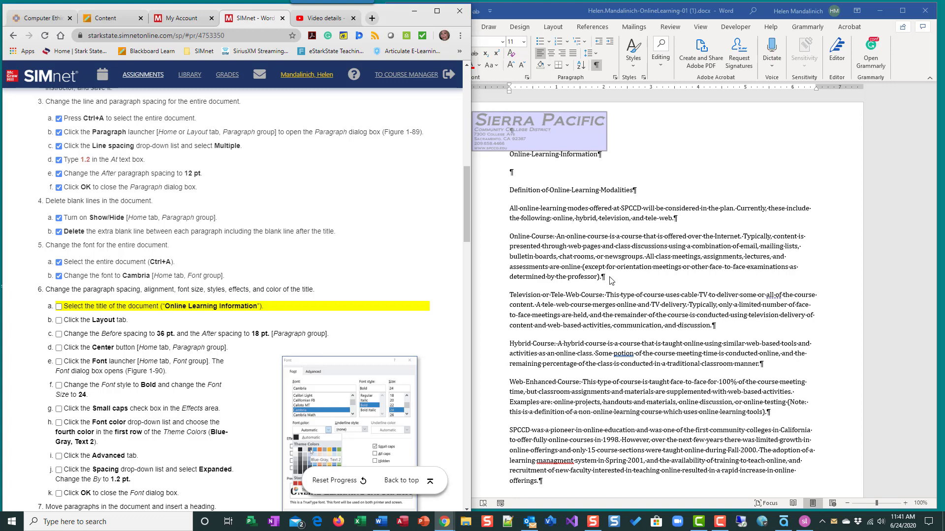
pyautogui.click(876, 504)
pyautogui.hotkey('ctrl', 'a')
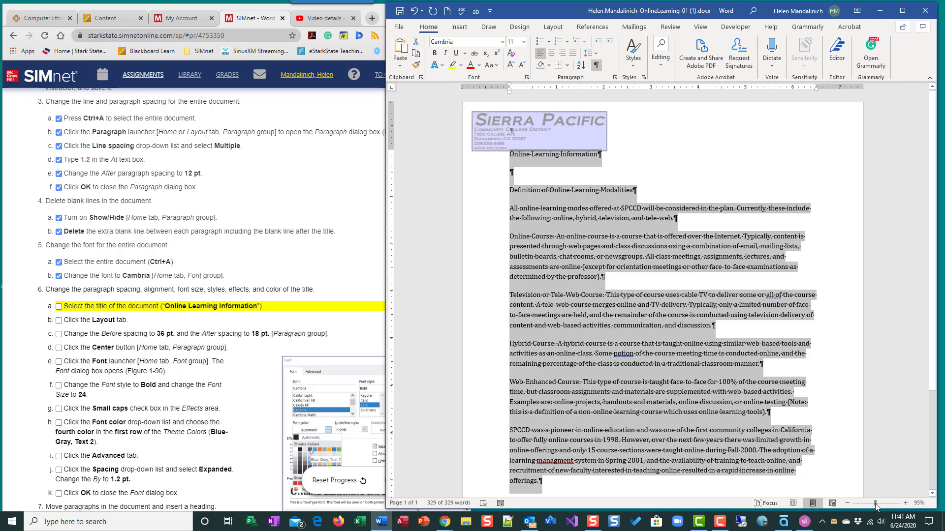
pyautogui.moveTo(876, 503); pyautogui.dragTo(897, 504)
pyautogui.click(592, 290)
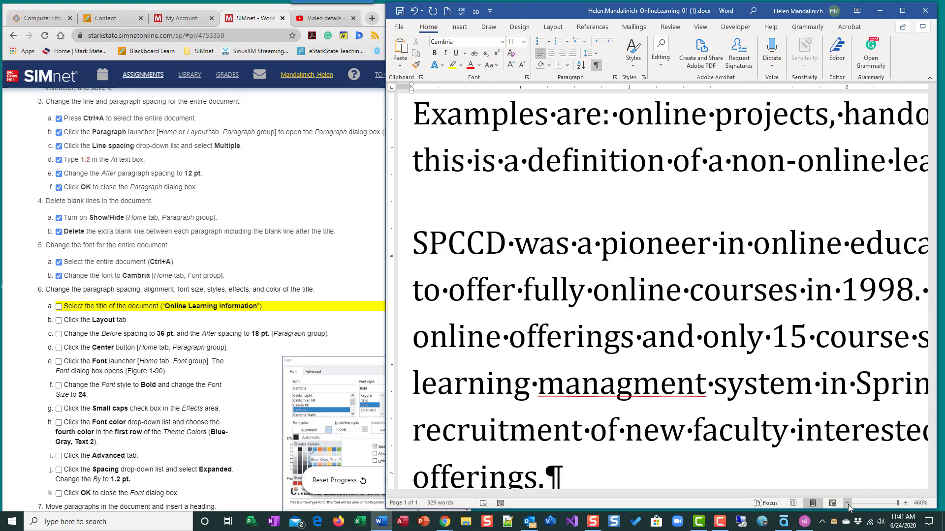
pyautogui.click(875, 504)
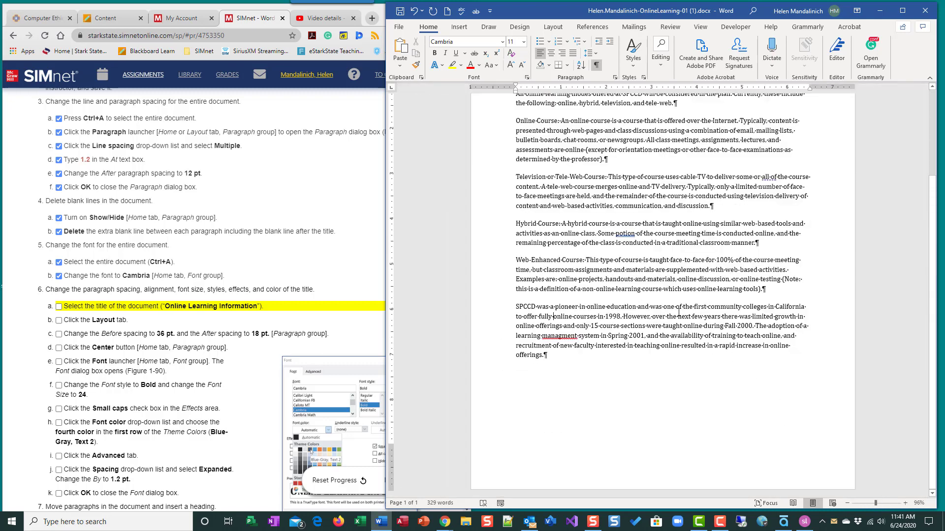
pyautogui.scroll(3, 649, 294)
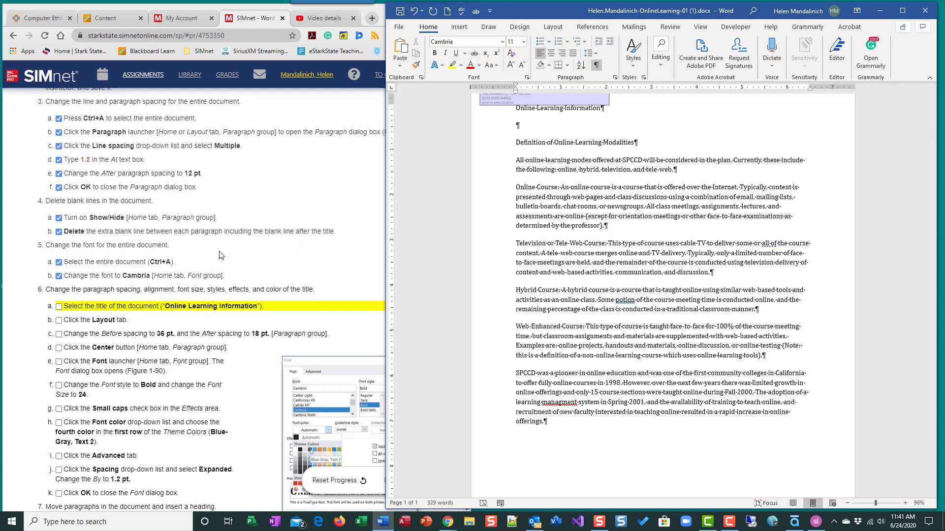
pyautogui.scroll(-1, 129, 296)
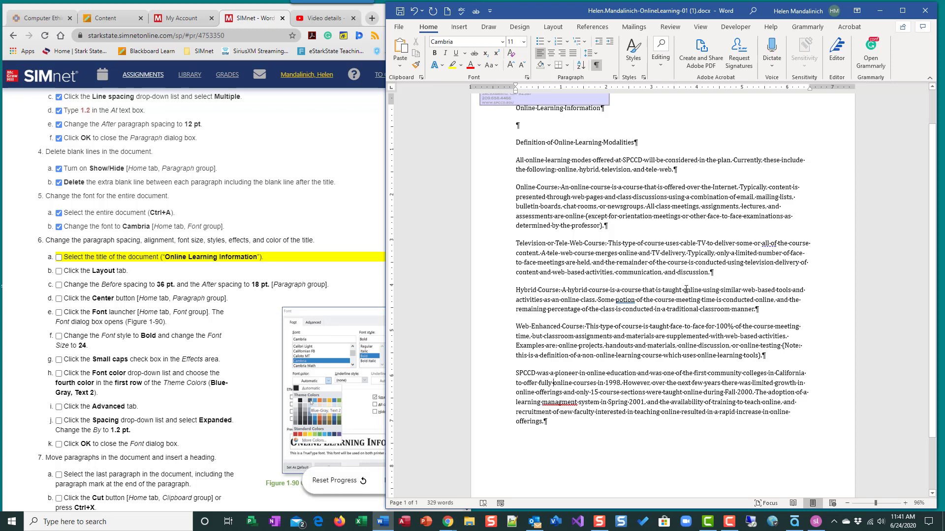
pyautogui.scroll(2, 525, 158)
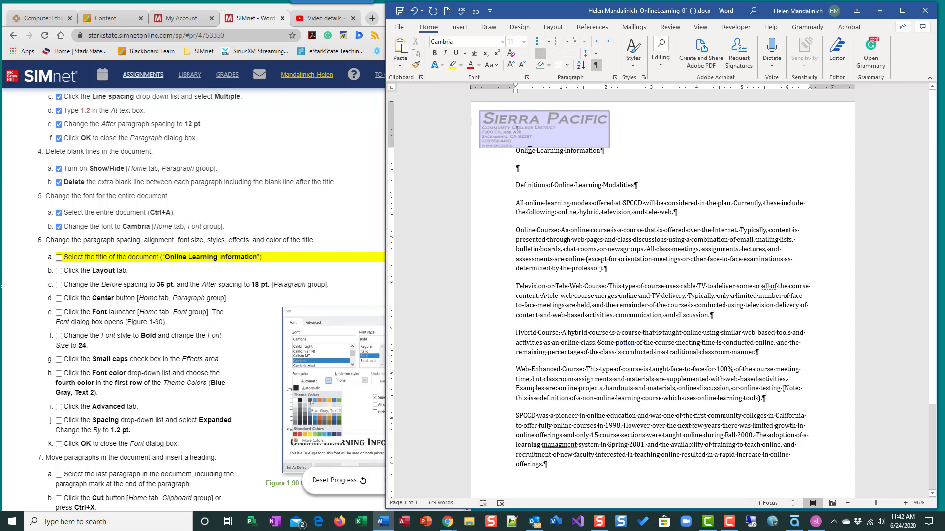
# - Practise selecting the title "Online Learning Information" and the single word "Online" in the heading beneath it
pyautogui.tripleClick(574, 152)
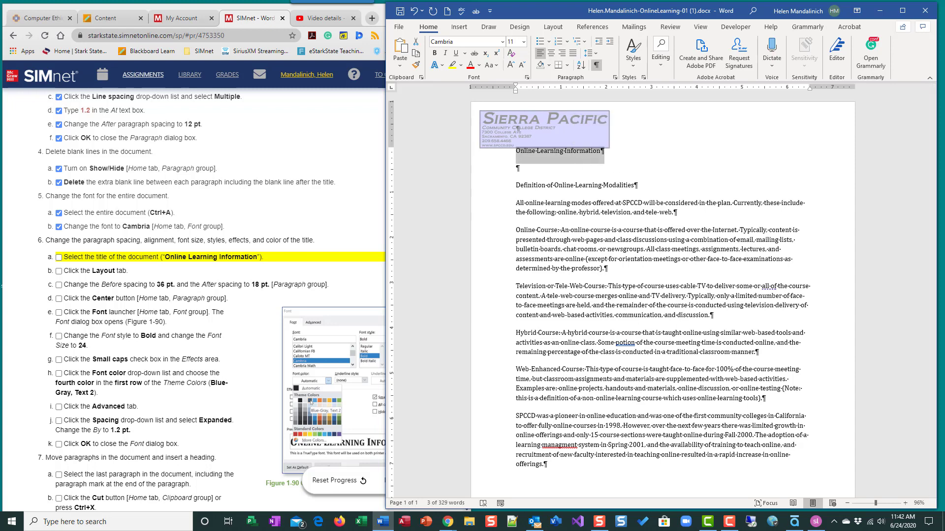
pyautogui.click(557, 186)
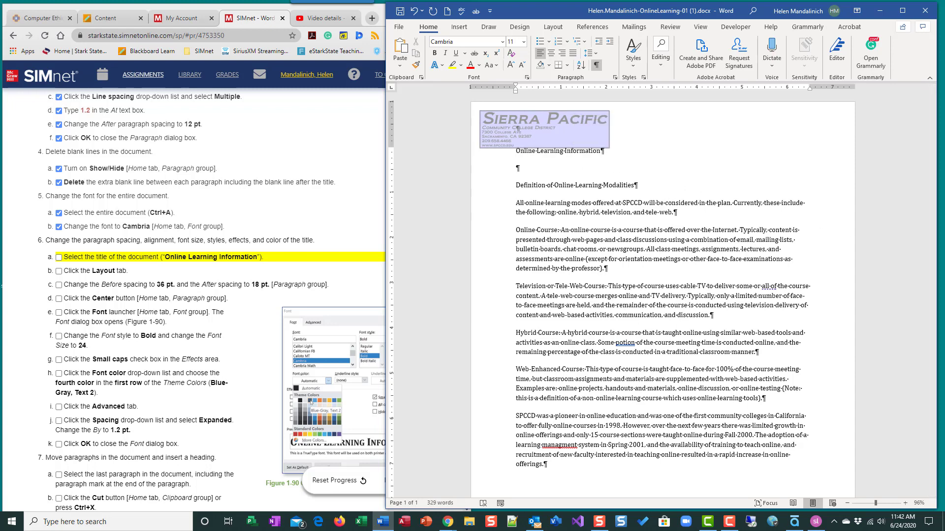
pyautogui.doubleClick(569, 186)
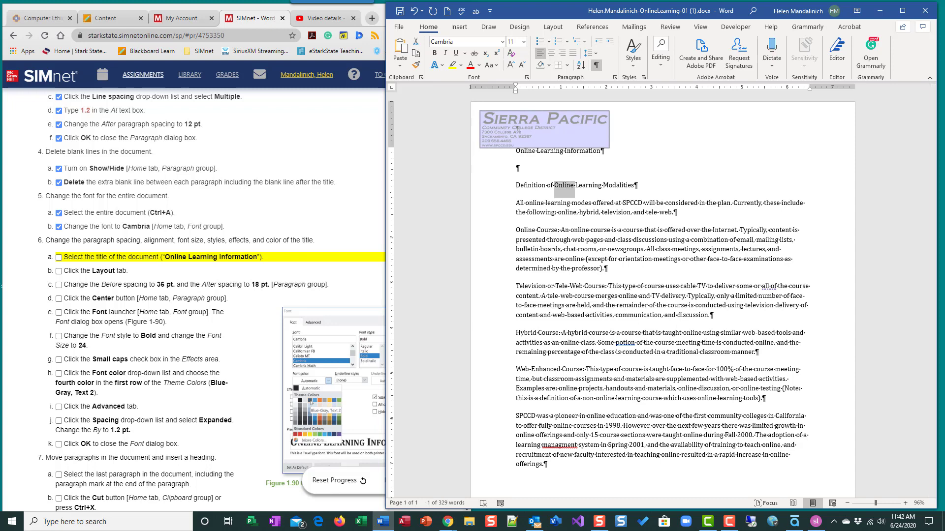
pyautogui.click(683, 185)
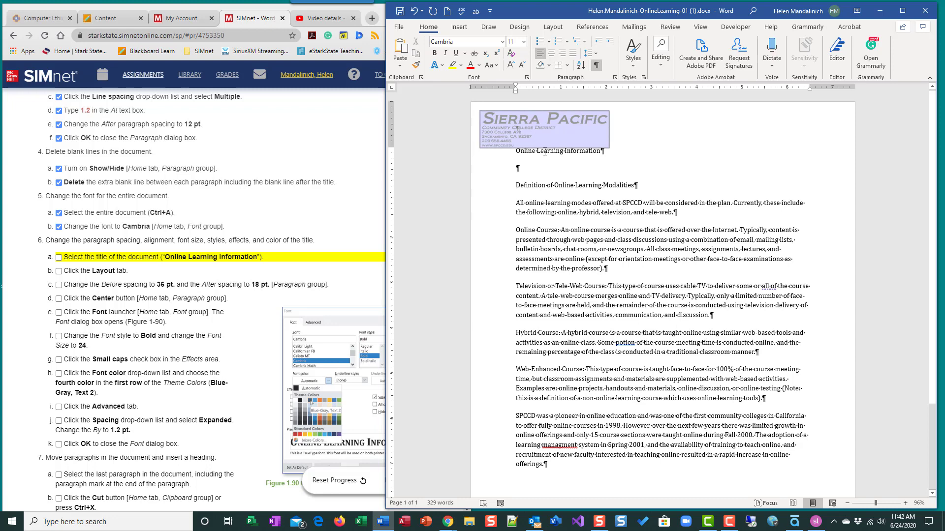
pyautogui.click(502, 156)
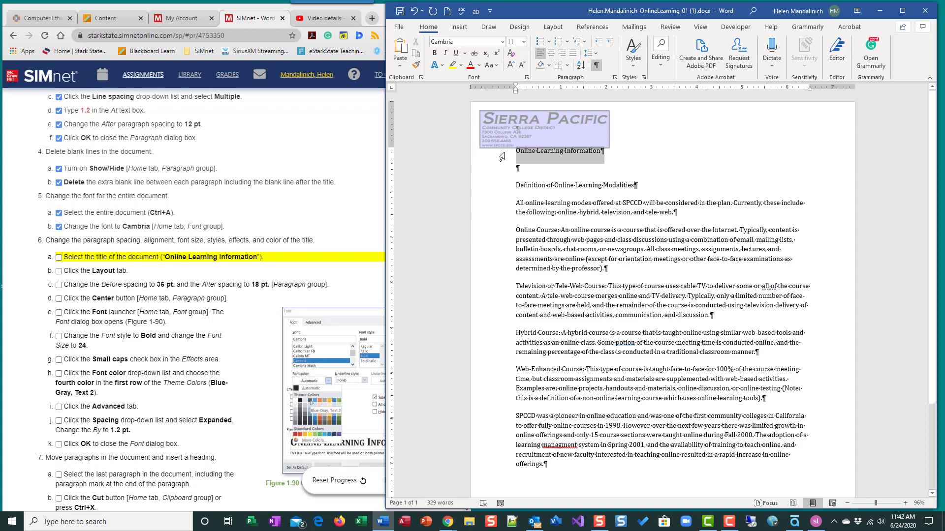
pyautogui.click(619, 212)
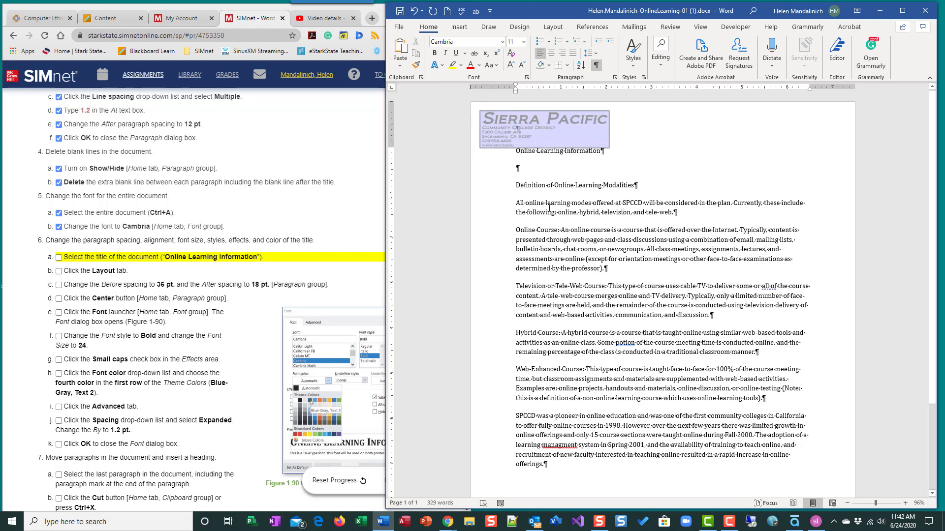
# - Practise selecting the first line and the whole of the paragraph beginning "All online learning modes"
pyautogui.doubleClick(502, 207)
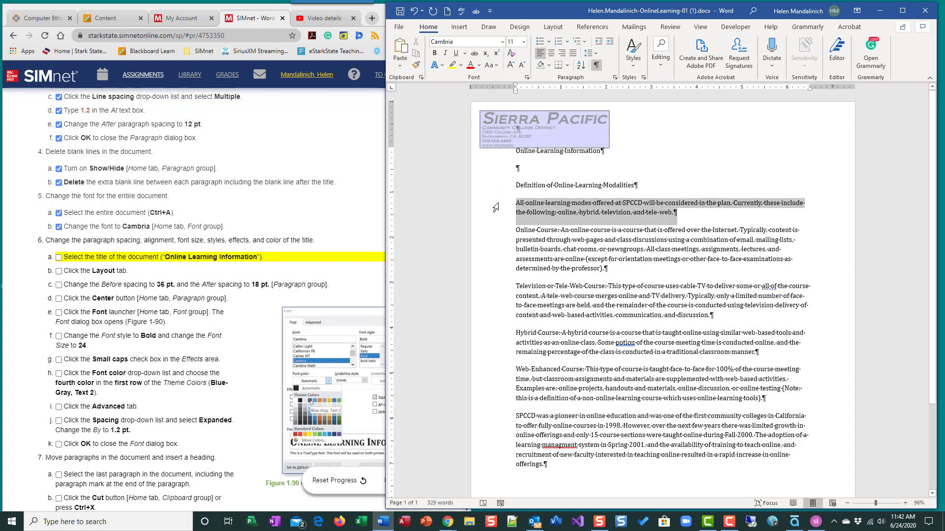
pyautogui.click(502, 208)
pyautogui.click(537, 204)
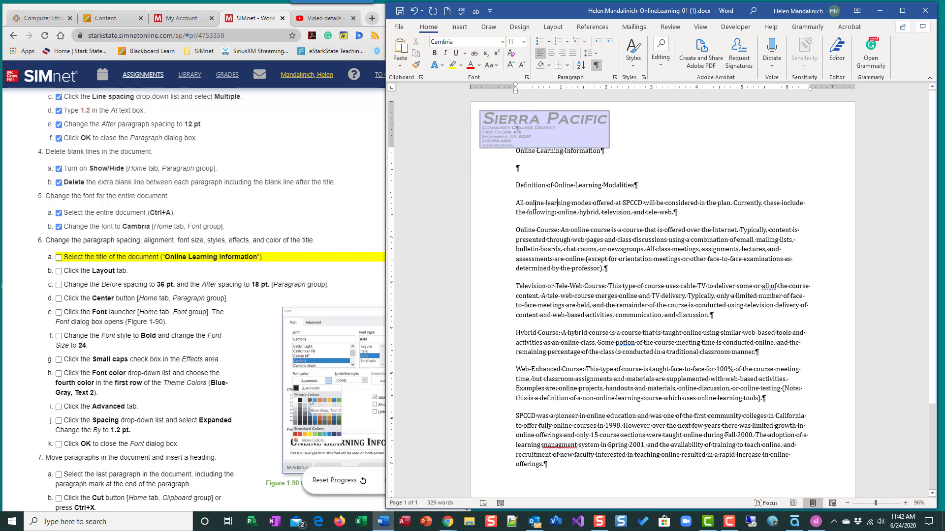
pyautogui.click(498, 209)
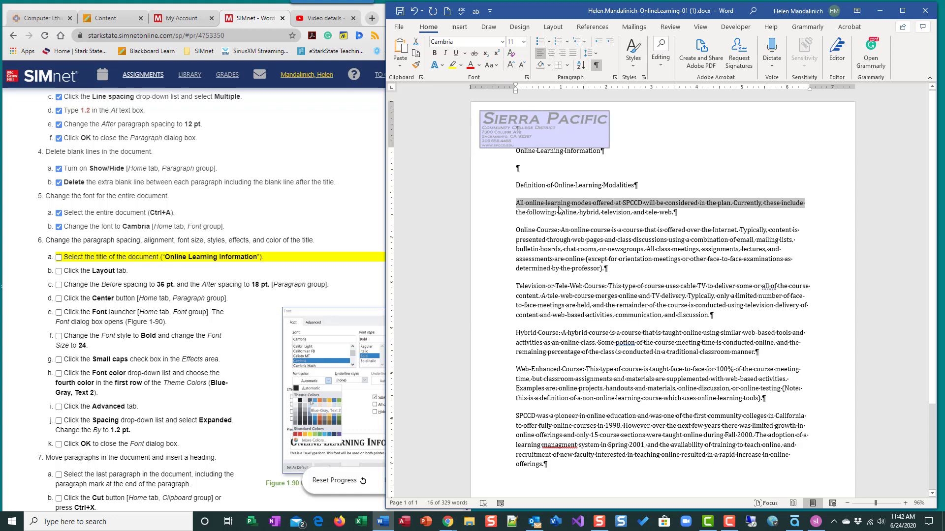
pyautogui.doubleClick(496, 211)
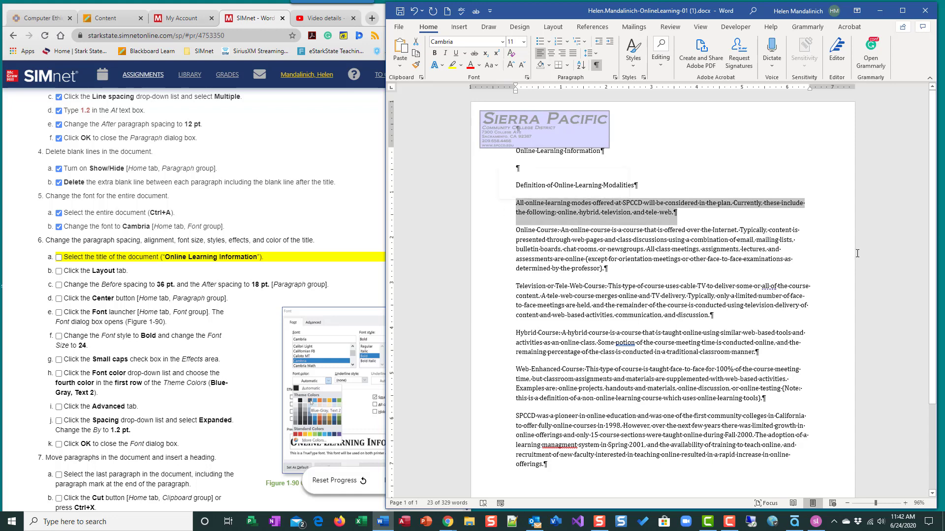
pyautogui.click(571, 151)
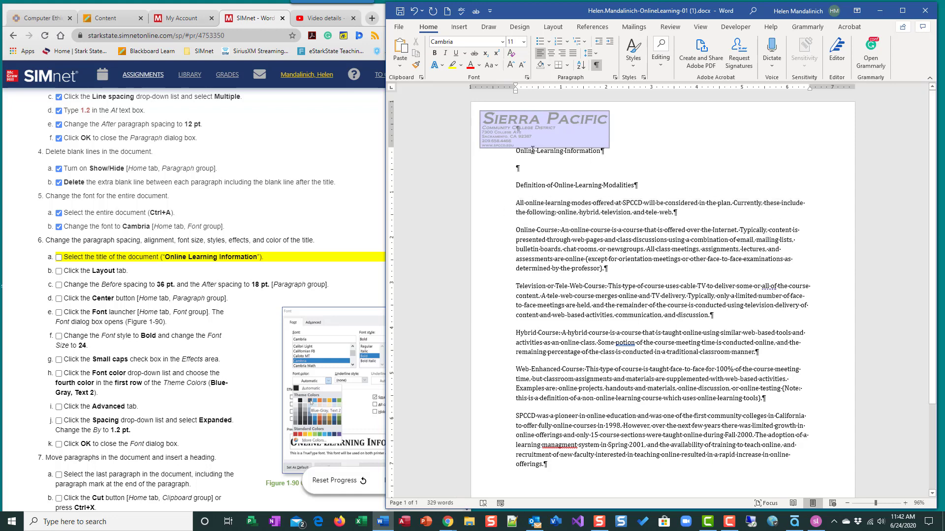
# - Select the title "Online Learning Information", show the layout commands, and check off instructions 6a and 6b in SIMnet
pyautogui.click(494, 156)
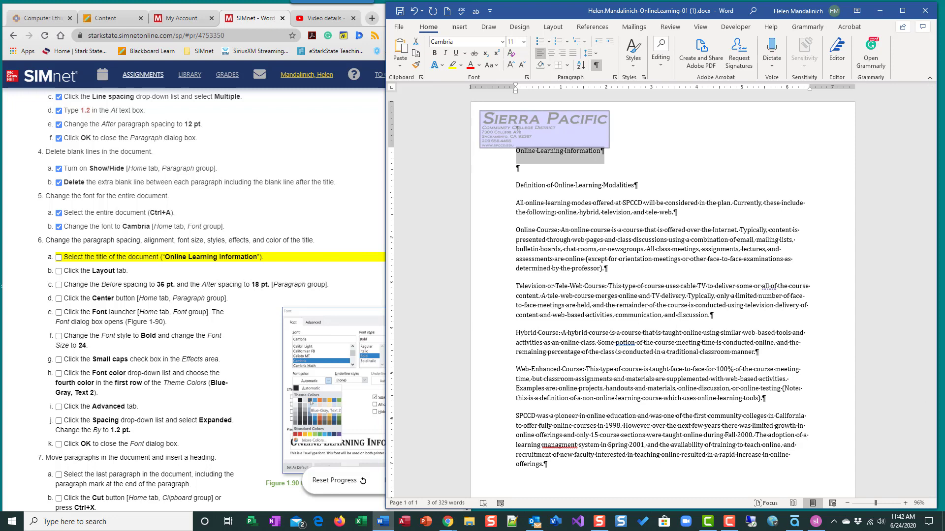
pyautogui.click(58, 257)
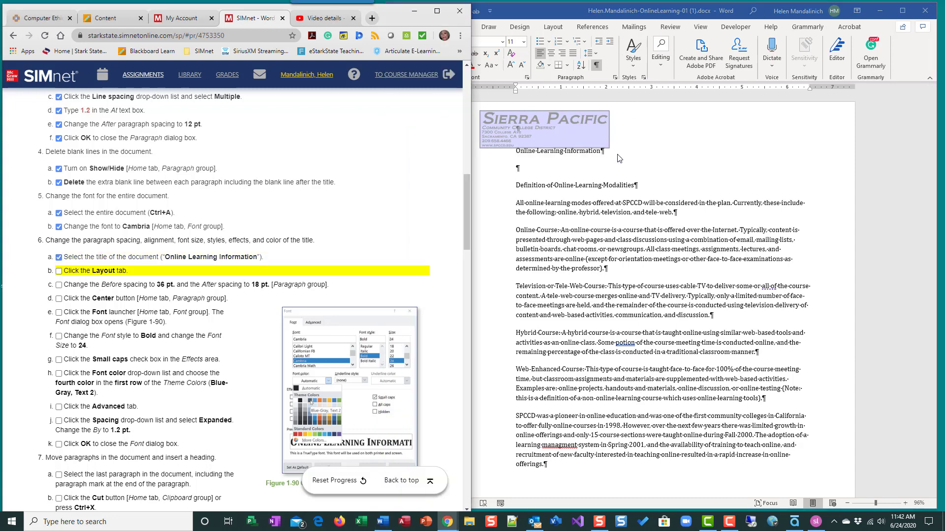
pyautogui.click(600, 18)
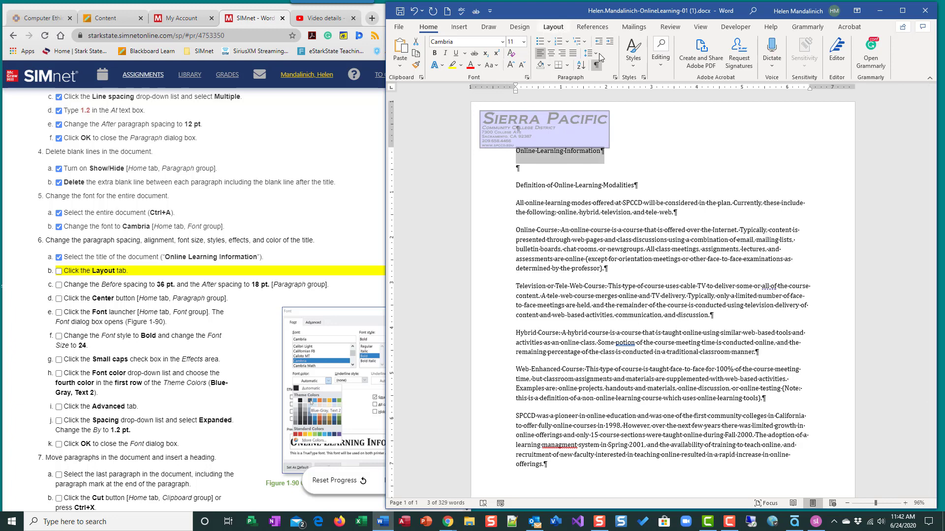
pyautogui.click(554, 26)
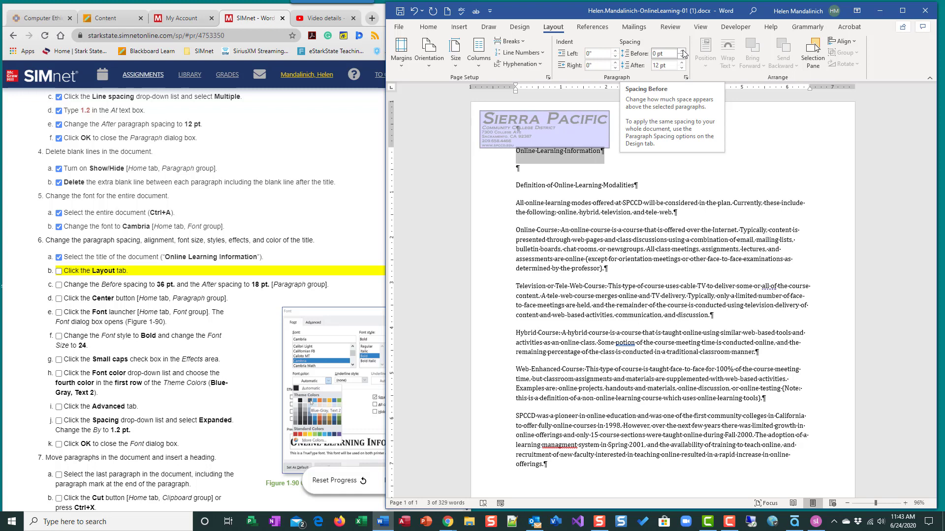
pyautogui.click(58, 273)
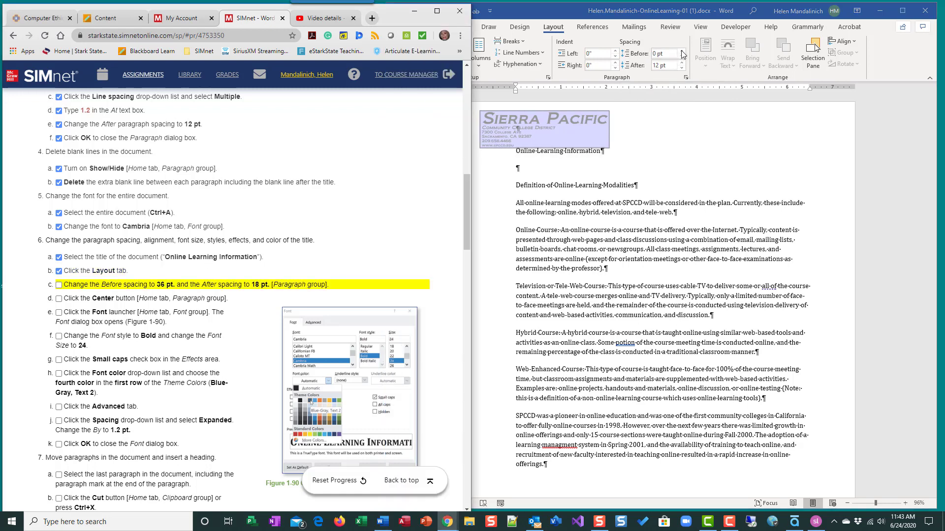
# - Set the title paragraph's Before spacing to 36 pt in the Word document
pyautogui.click(682, 50)
pyautogui.click(682, 50)
pyautogui.click(682, 50)
pyautogui.click(682, 51)
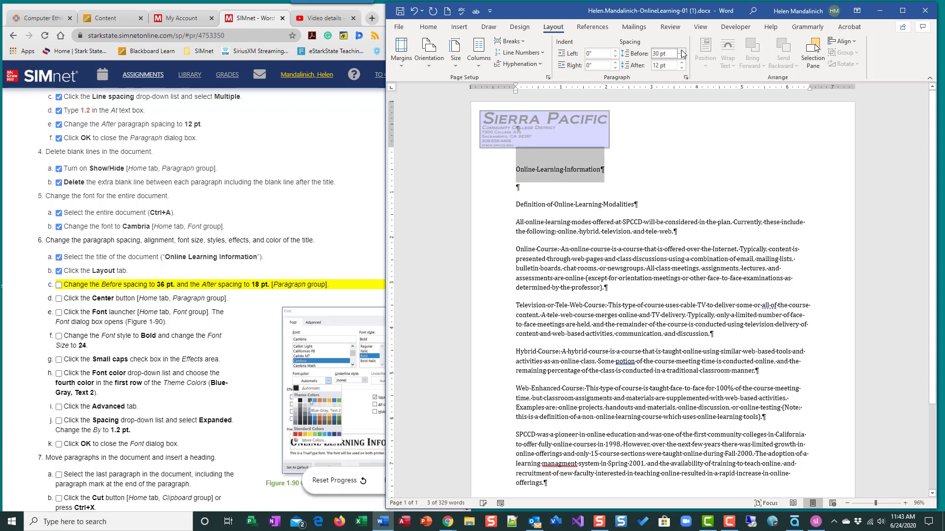
pyautogui.click(682, 50)
pyautogui.click(682, 50)
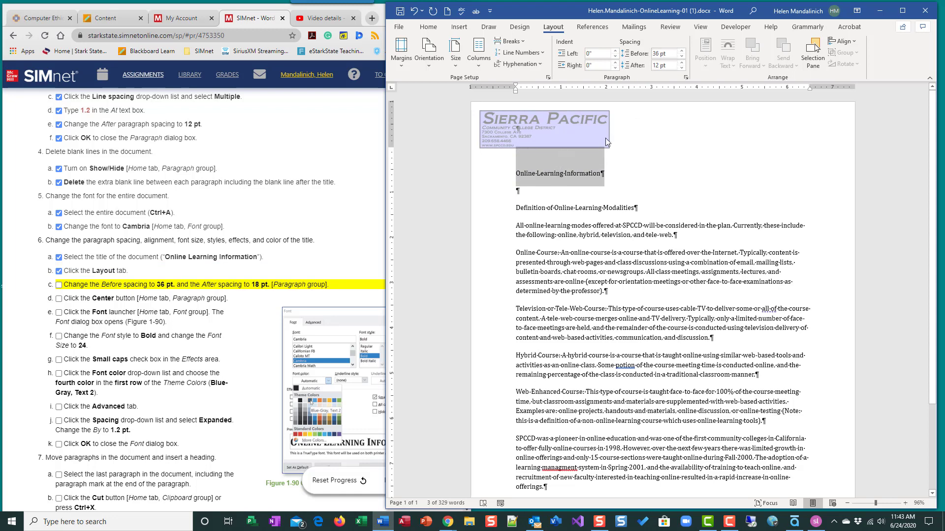
# - Try reducing the title's Before spacing to 24 pt and return it to 36 pt
pyautogui.click(682, 56)
pyautogui.click(681, 56)
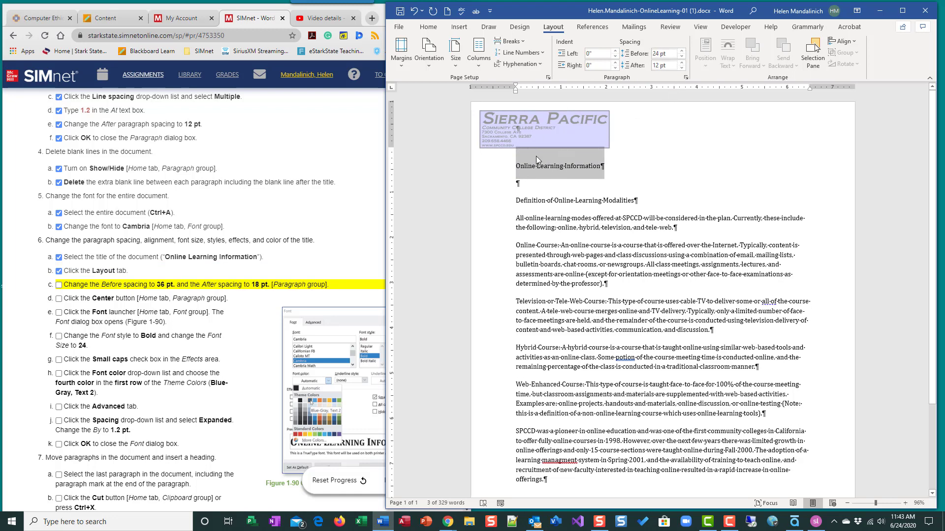
pyautogui.click(681, 50)
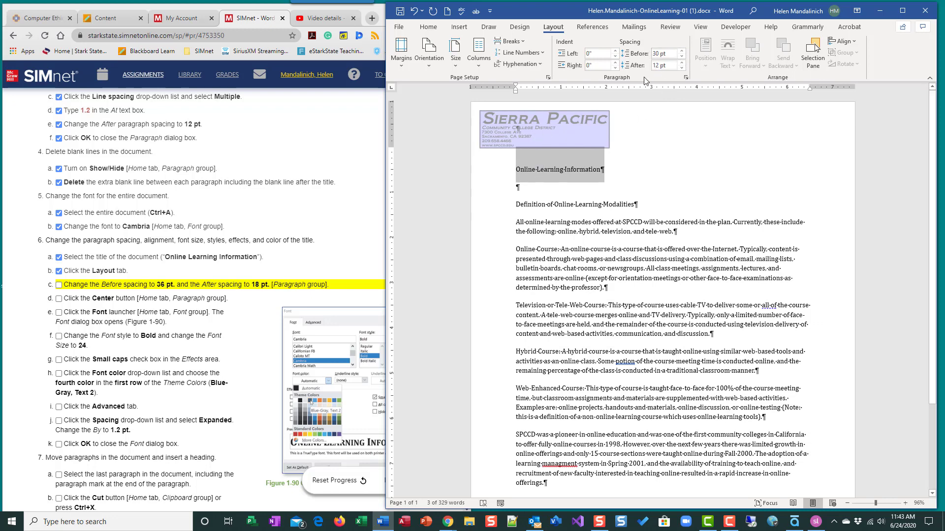
pyautogui.click(681, 51)
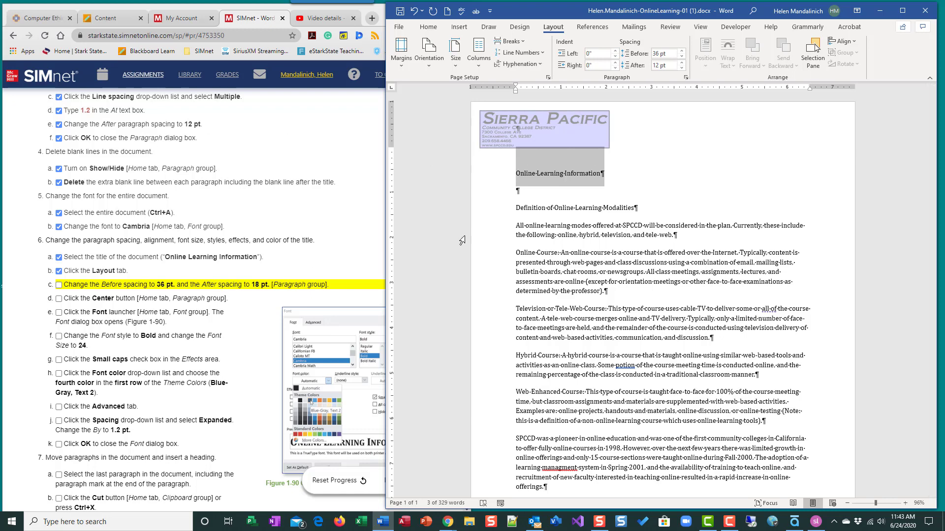
# - Set the title's After spacing to 18 pt and check off instruction 6c in the SIMnet checklist
pyautogui.click(683, 63)
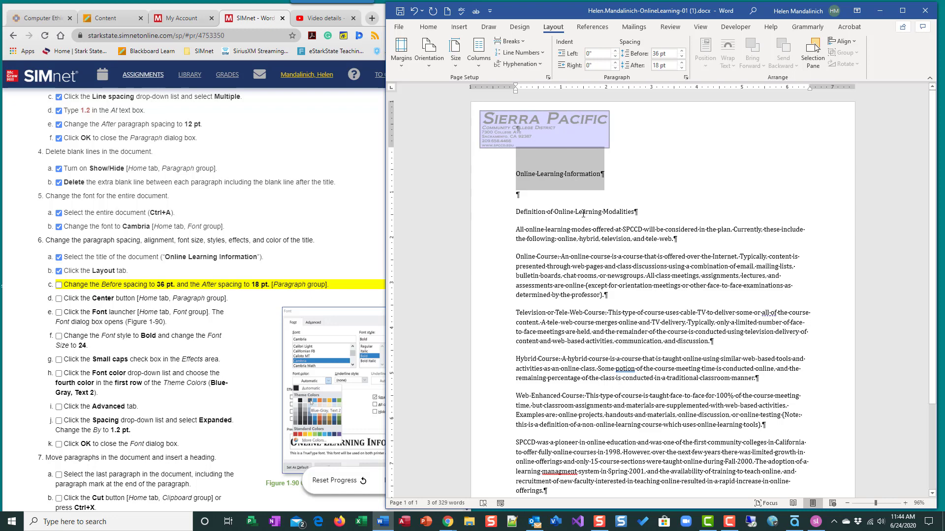
pyautogui.click(58, 285)
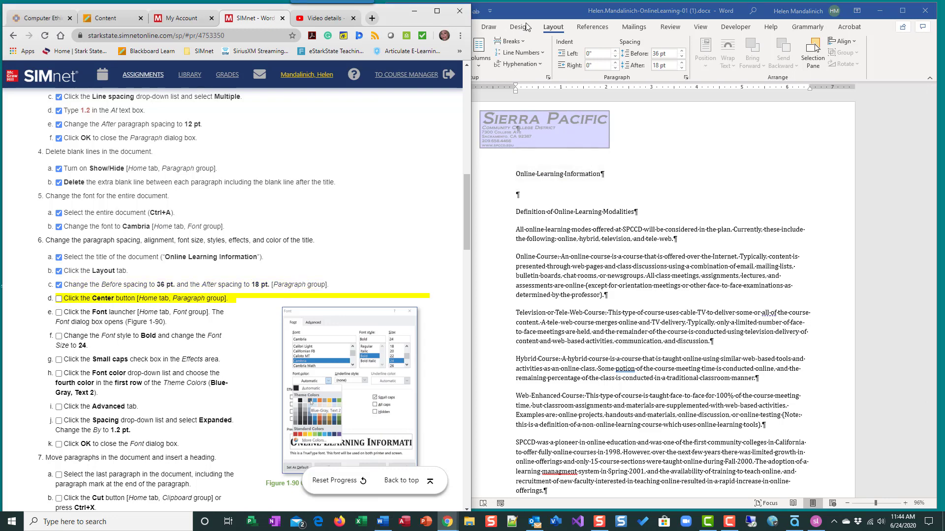
# - Center the title paragraph in the Word document and check off instruction 6d in SIMnet
pyautogui.click(540, 17)
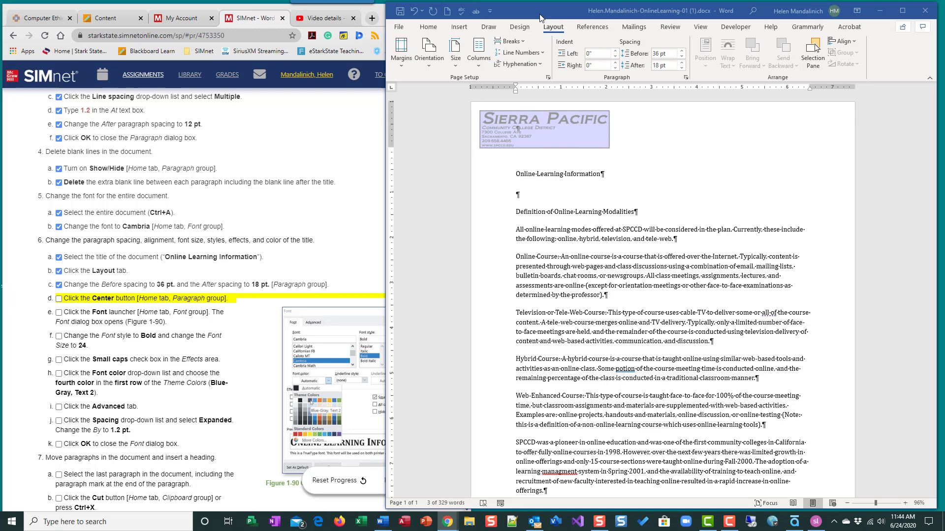
pyautogui.click(428, 27)
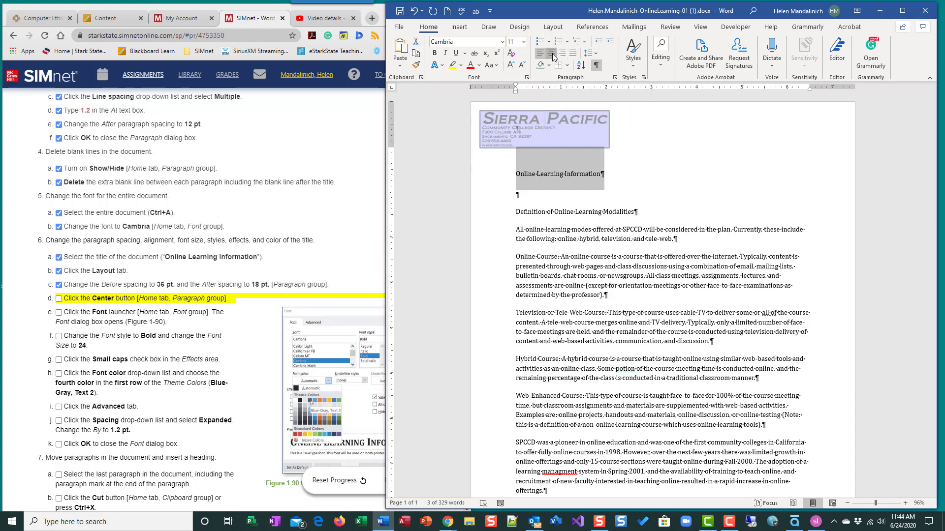
pyautogui.click(551, 54)
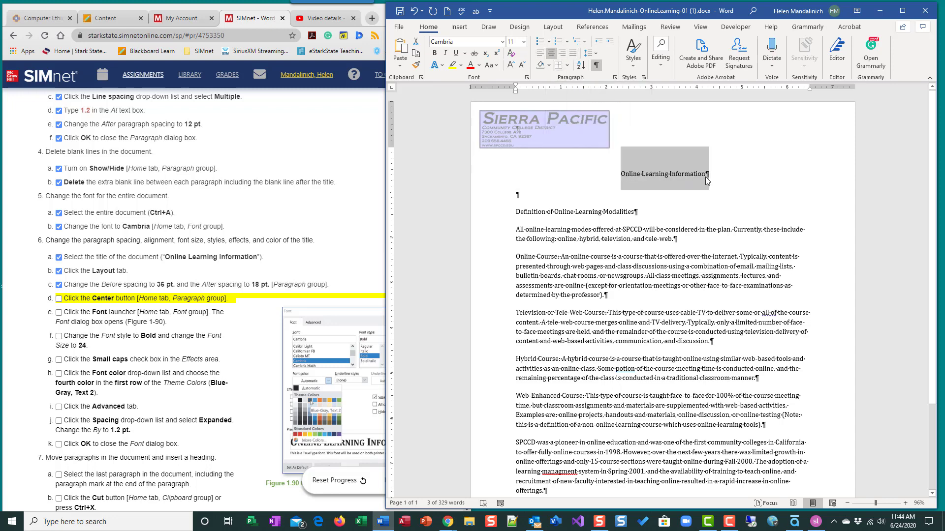
pyautogui.click(59, 298)
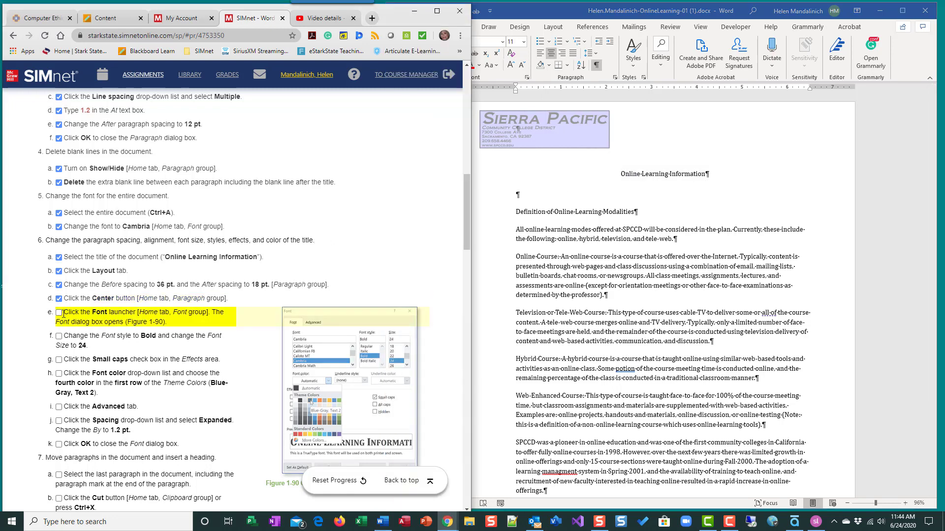
# - Open the Font dialog for the selected title "Online Learning Information" and check off instruction 6e
pyautogui.click(667, 175)
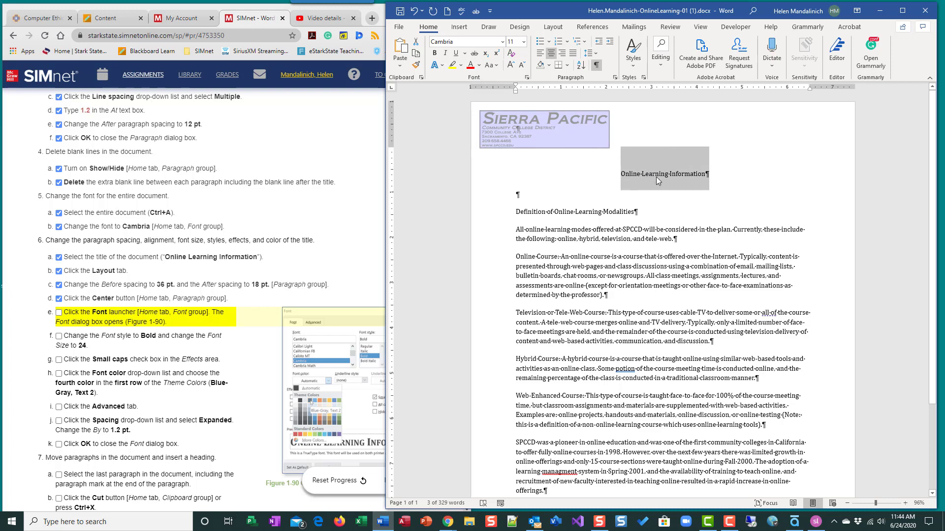
pyautogui.click(746, 230)
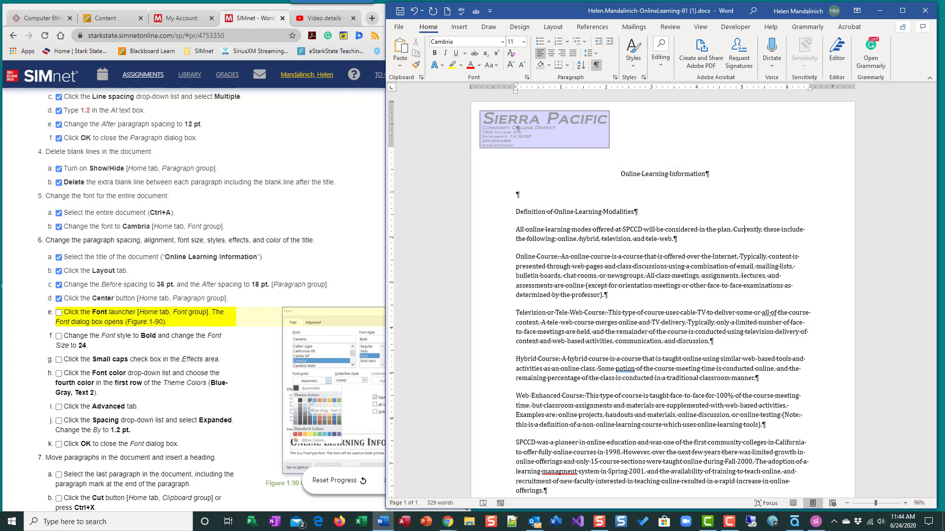
pyautogui.click(483, 177)
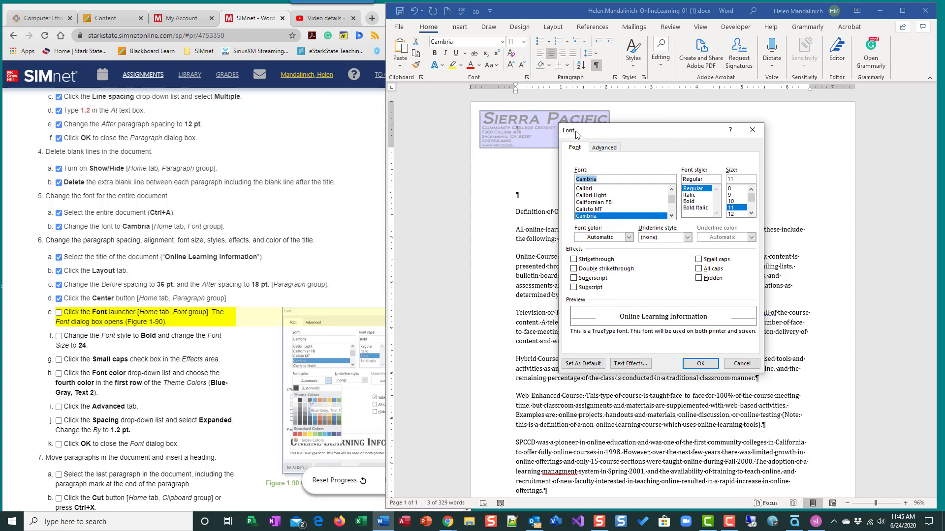
pyautogui.click(58, 314)
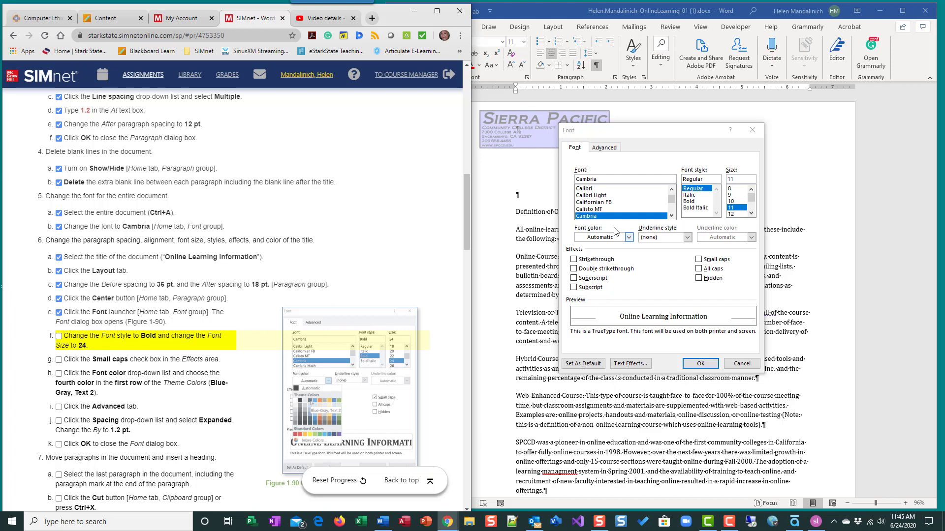
# - Set the title's font style to Bold and its size to 24, and check off instruction 6f
pyautogui.click(689, 202)
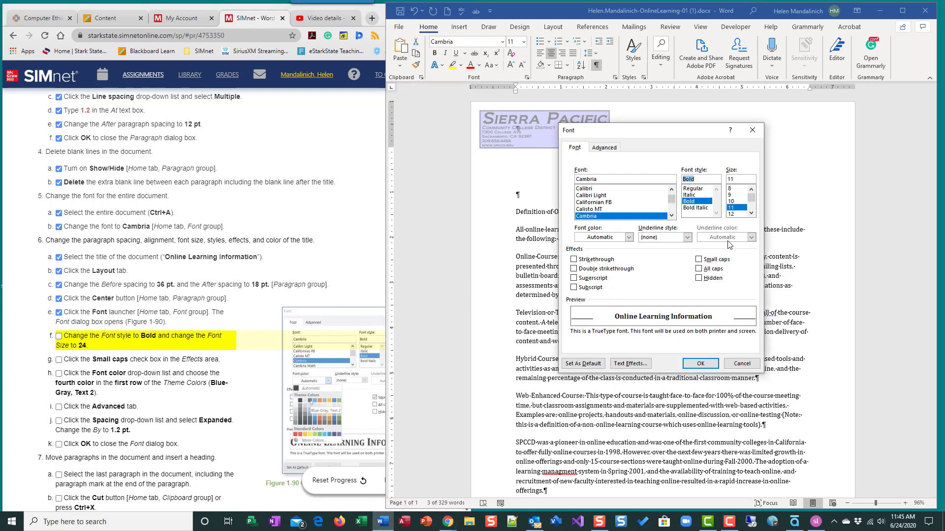
pyautogui.click(752, 213)
pyautogui.click(751, 213)
pyautogui.click(751, 212)
pyautogui.click(752, 213)
pyautogui.click(751, 212)
pyautogui.click(751, 213)
pyautogui.click(730, 208)
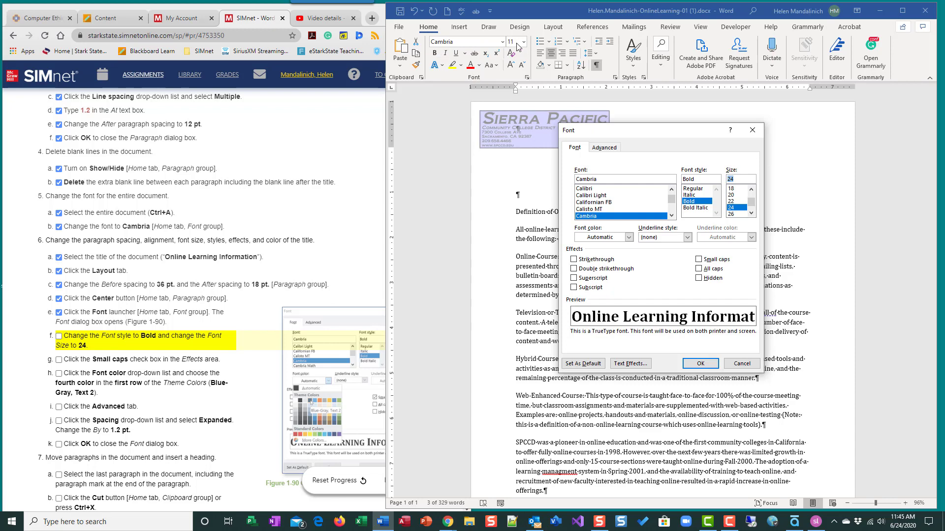
pyautogui.click(63, 338)
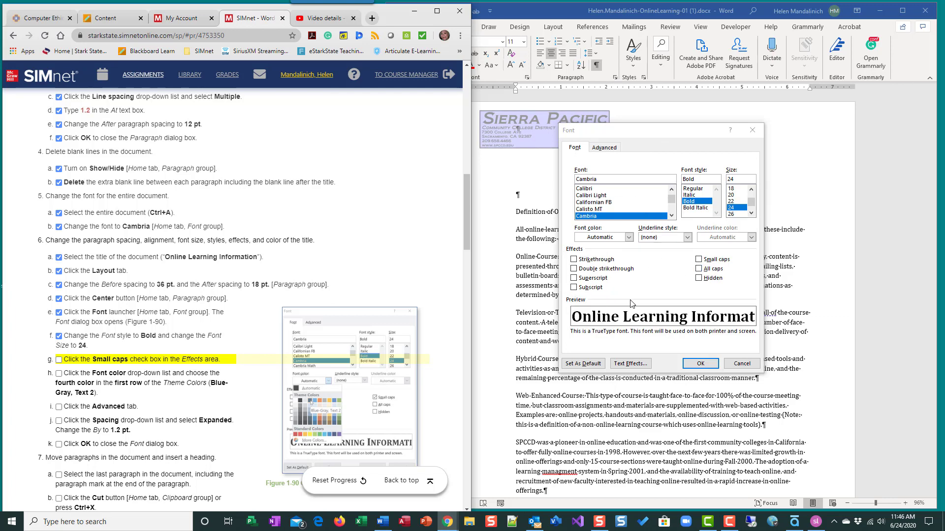
# - Enable the Small caps effect for the title and check off instruction 6g
pyautogui.click(700, 260)
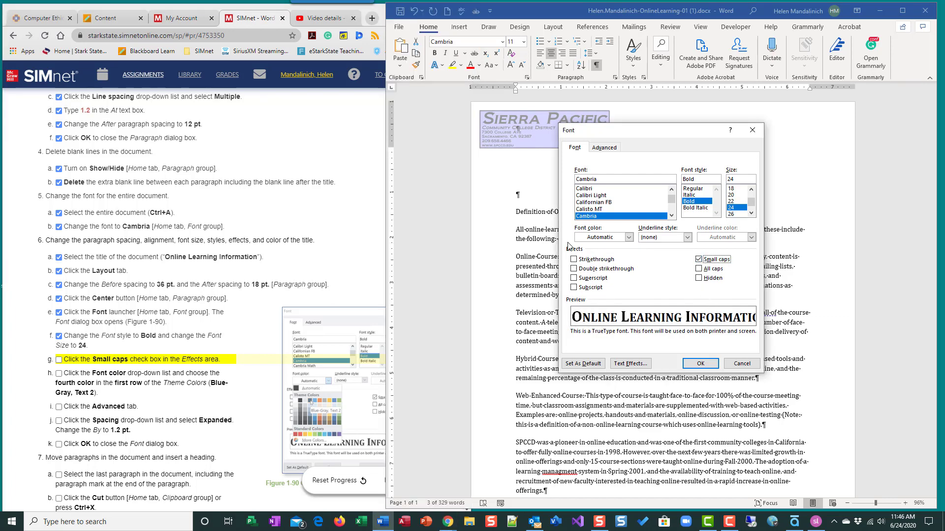
pyautogui.moveTo(624, 134); pyautogui.dragTo(727, 219)
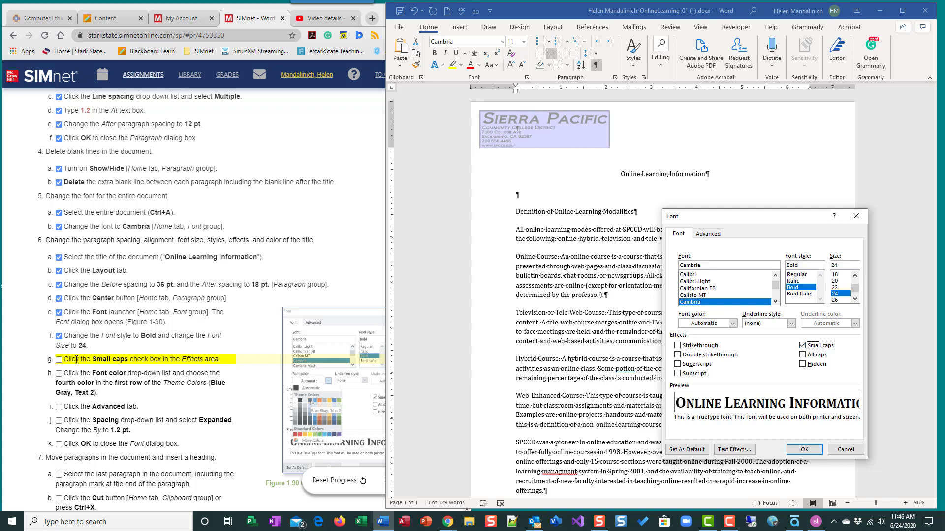
pyautogui.click(58, 360)
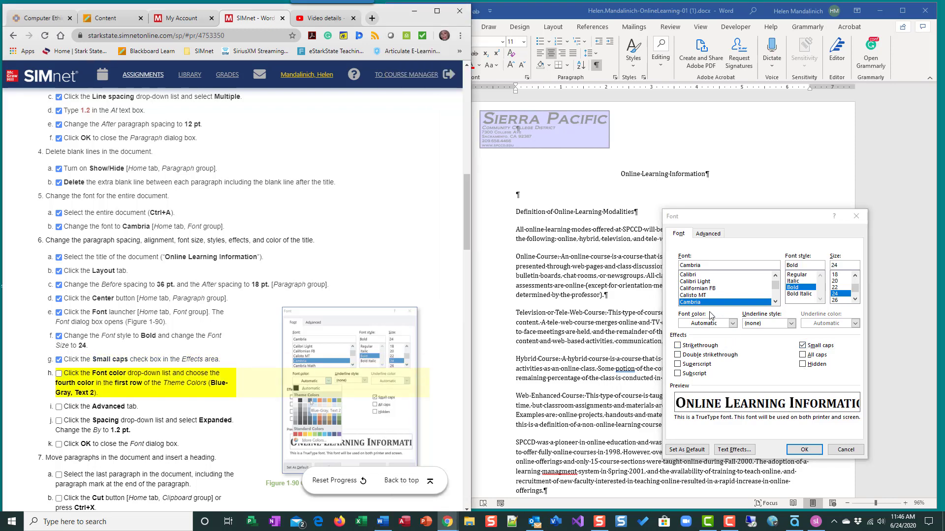
# - Set the title's font color to the theme color Blue-Gray, Text 2 and check off instruction 6h
pyautogui.click(732, 324)
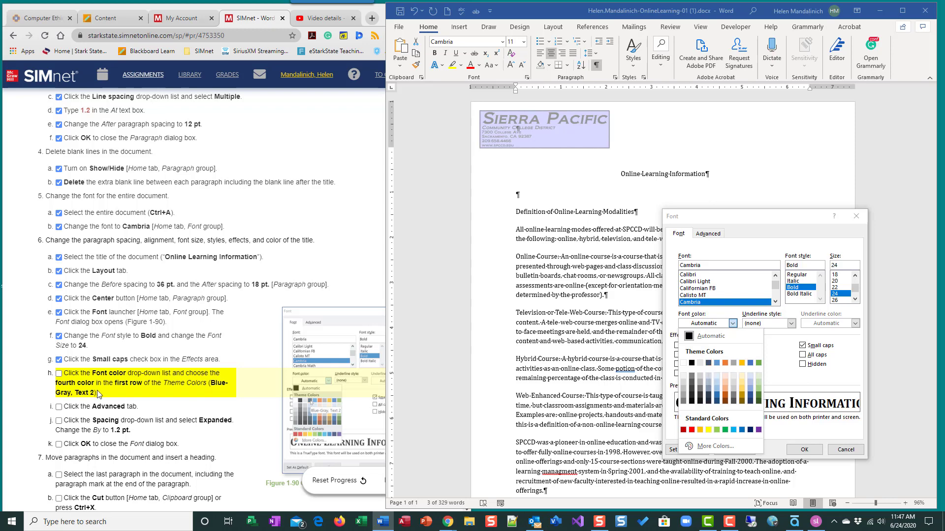
pyautogui.click(59, 377)
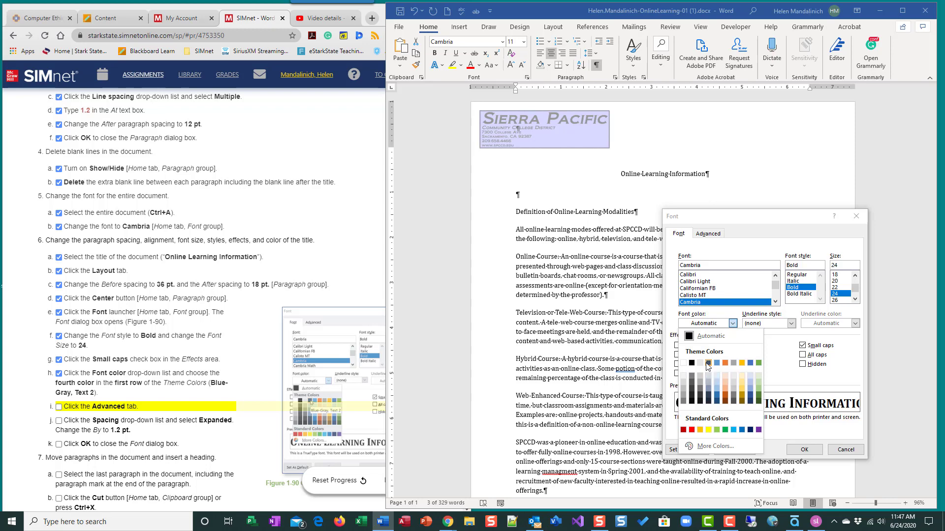
pyautogui.click(708, 363)
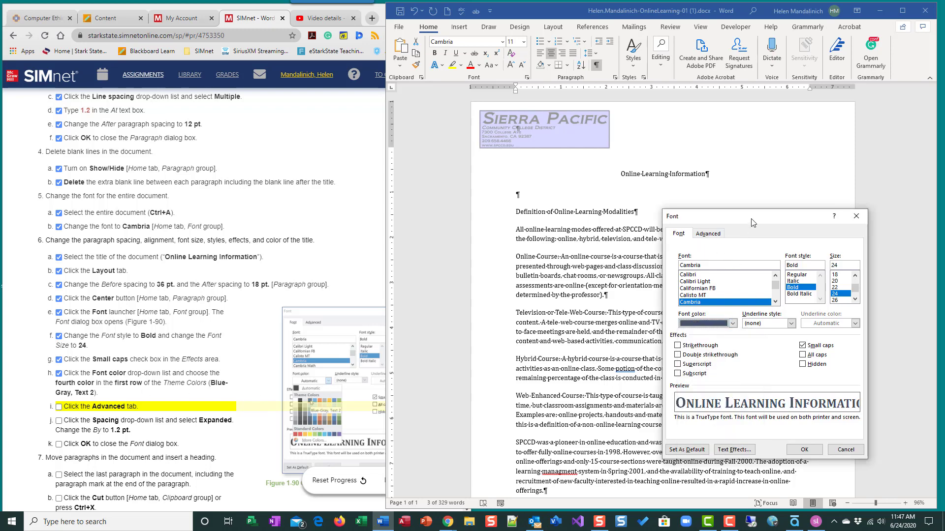
# - Set the title's character spacing to Expanded by 1.2 pt and check off instructions 6i and 6j
pyautogui.moveTo(751, 223); pyautogui.dragTo(666, 236)
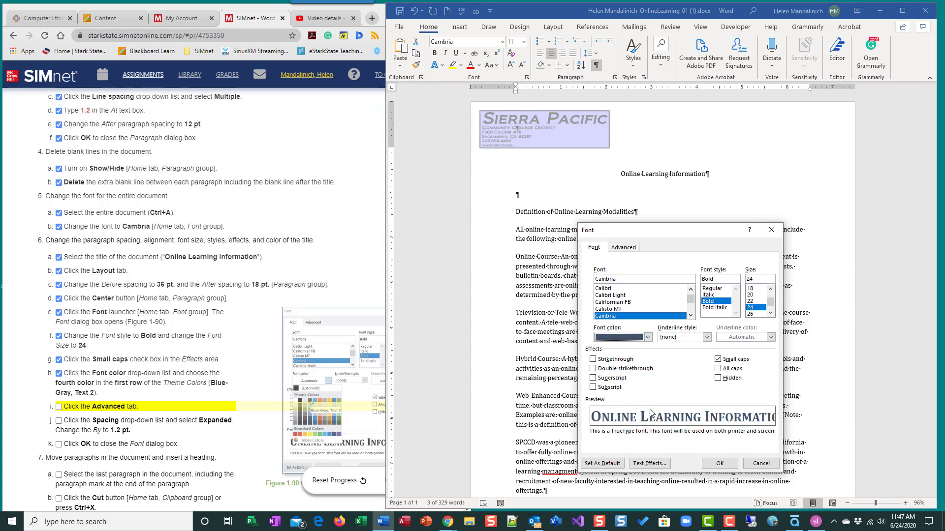
pyautogui.click(624, 248)
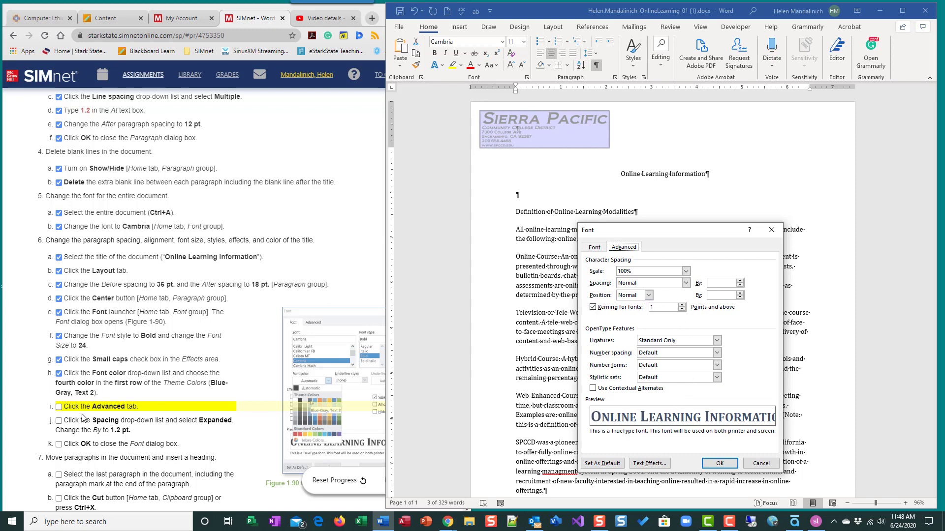
pyautogui.click(61, 413)
pyautogui.click(60, 409)
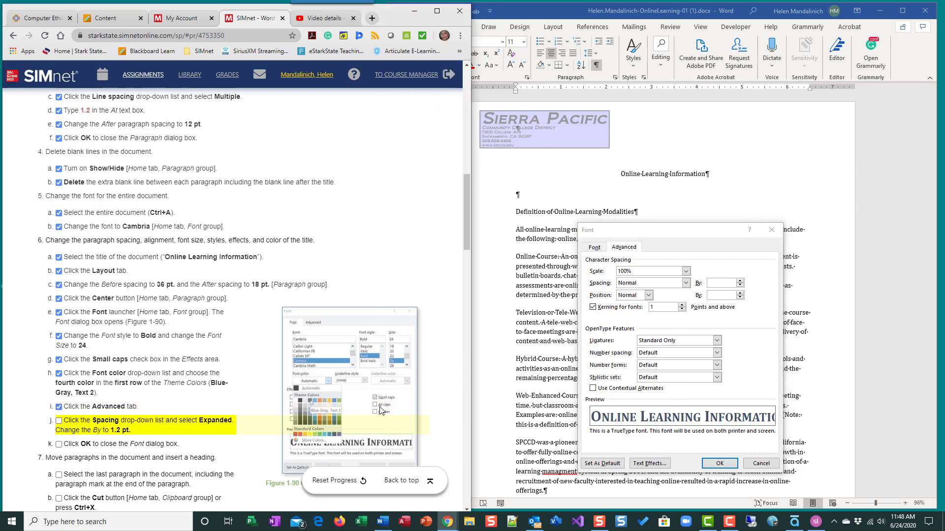
pyautogui.click(686, 283)
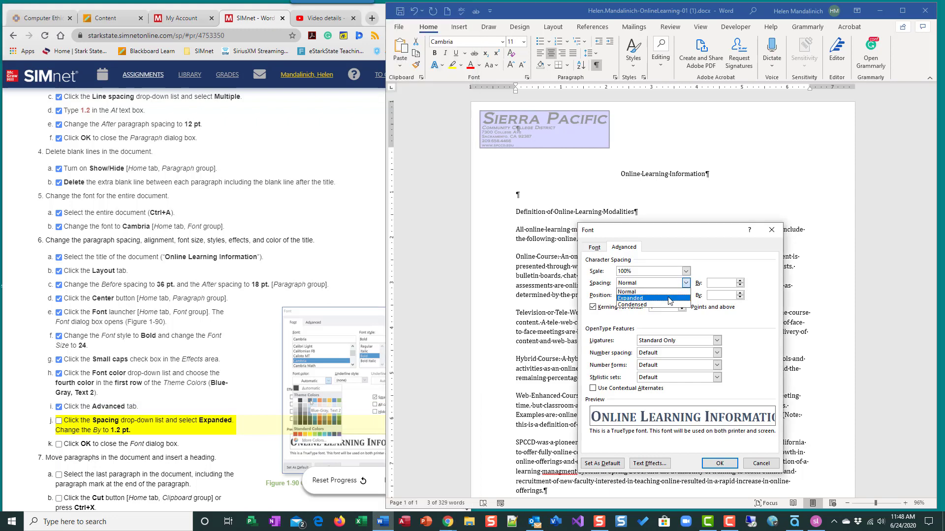
pyautogui.click(669, 298)
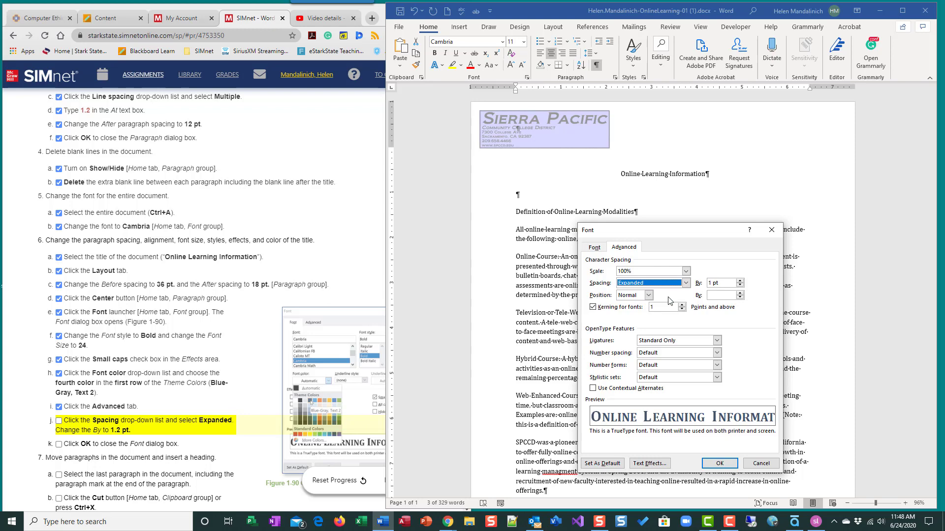
pyautogui.click(740, 280)
pyautogui.click(739, 281)
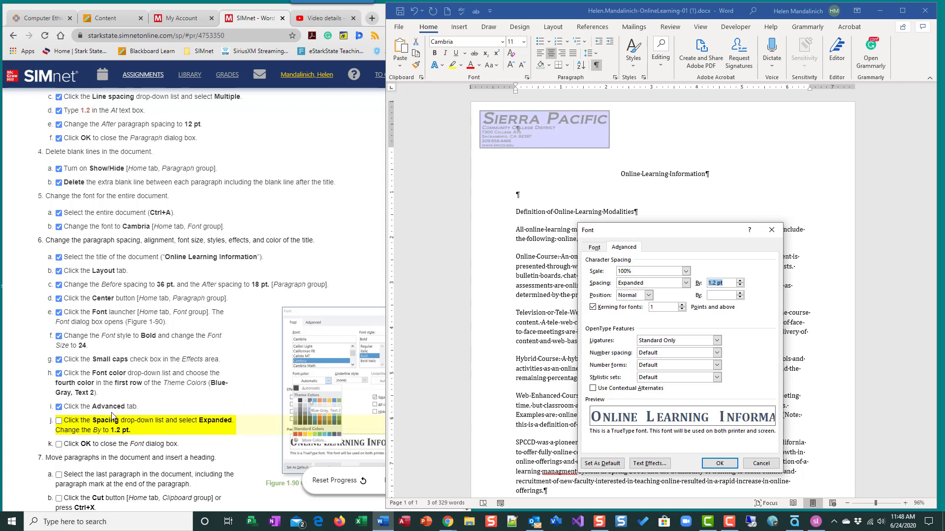
pyautogui.click(59, 422)
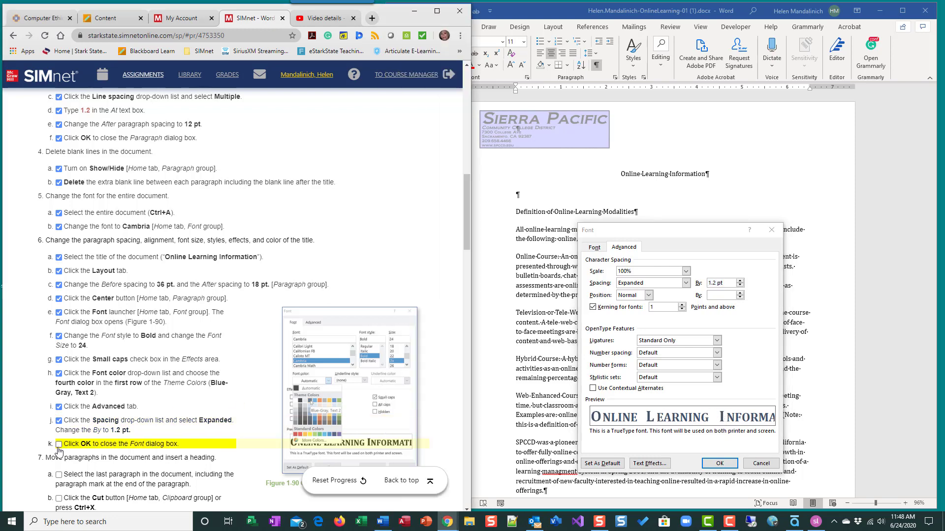
# - Check off instruction 6k and apply the font settings to the title
pyautogui.click(58, 445)
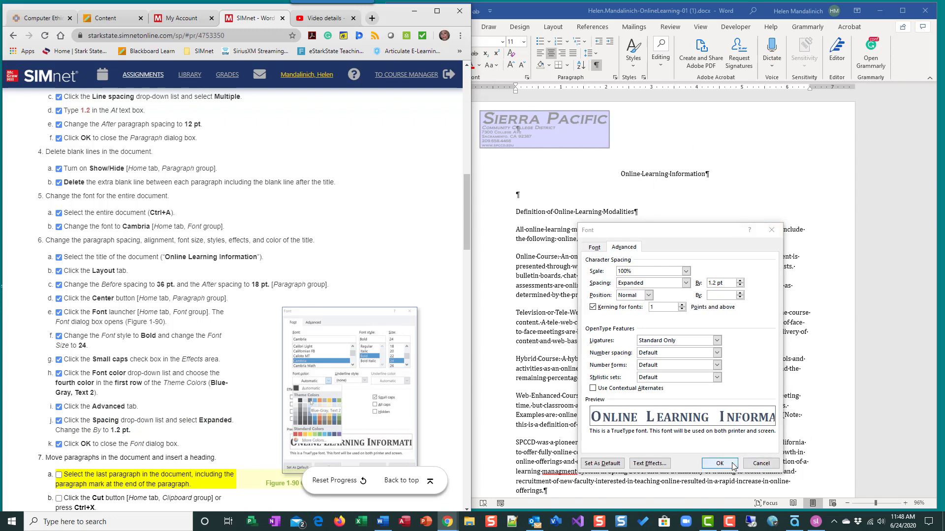
pyautogui.click(873, 493)
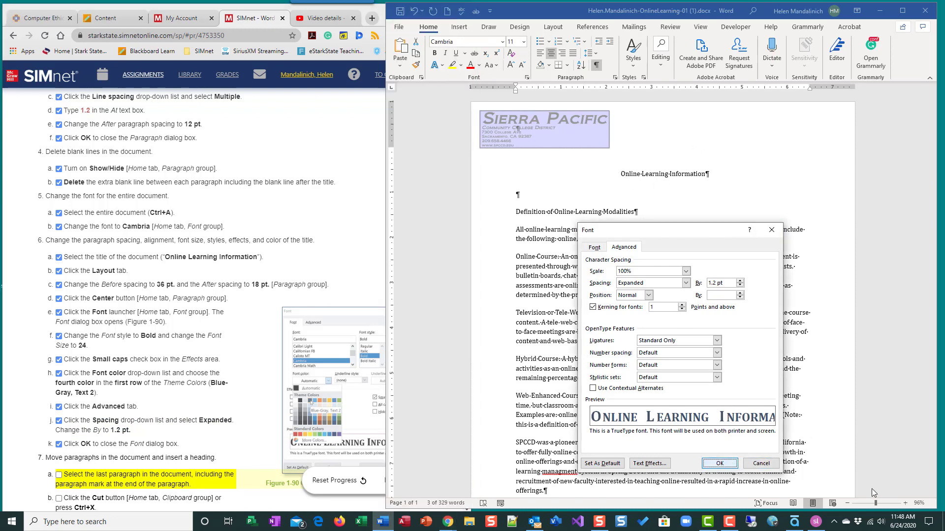
pyautogui.click(716, 459)
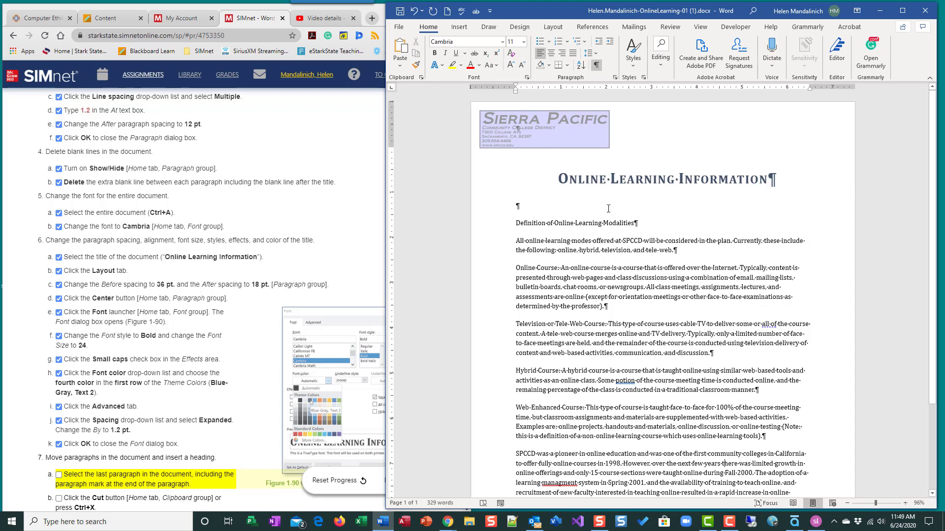
# - Undo the title's font formatting and redo it to compare both versions
pyautogui.click(414, 12)
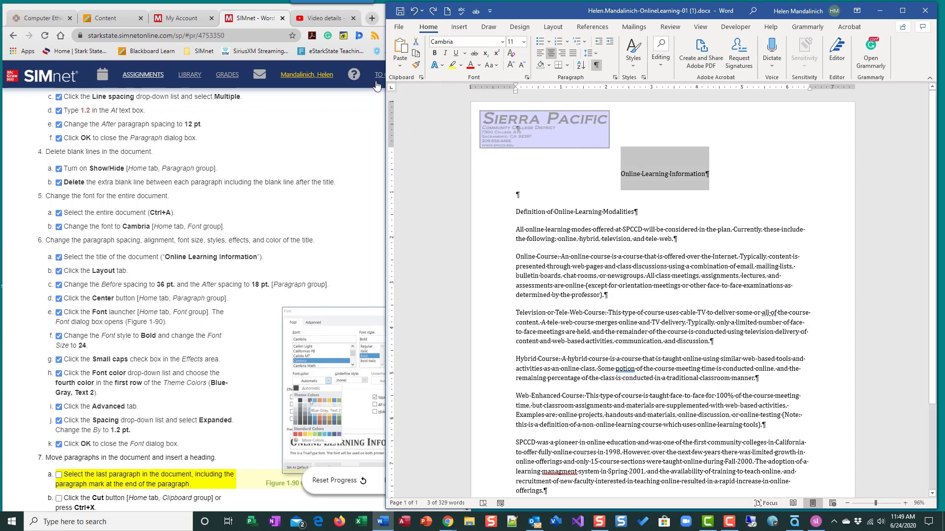
pyautogui.click(433, 11)
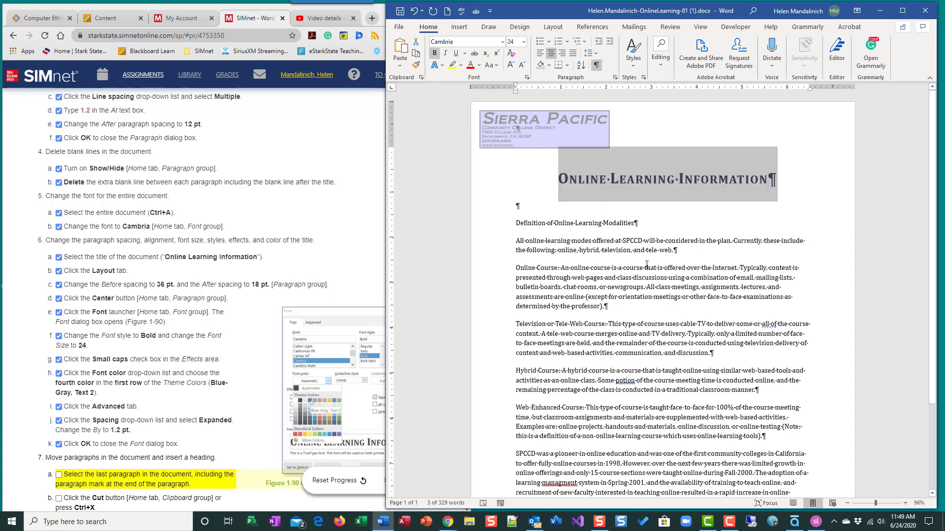
# - Delete the blank paragraph between the title and "Definition of Online Learning Modalities"
pyautogui.click(517, 205)
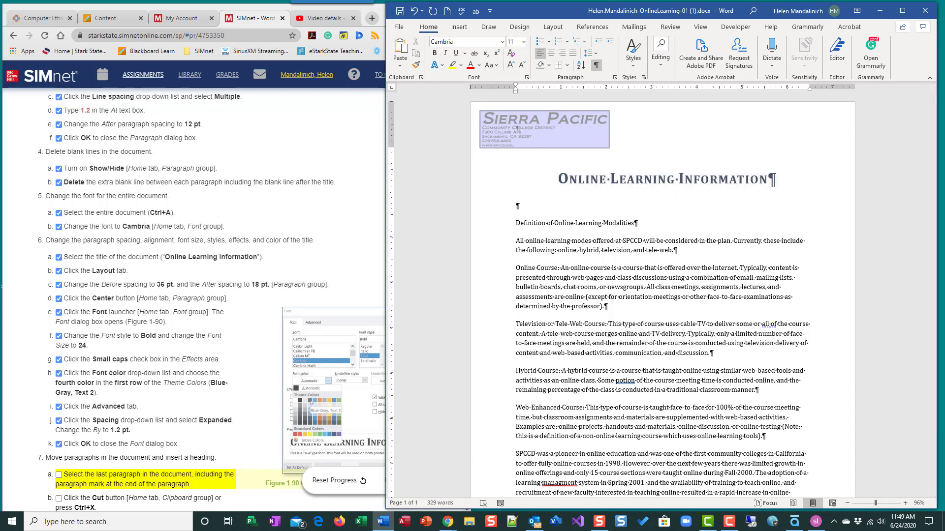
pyautogui.press('Delete')
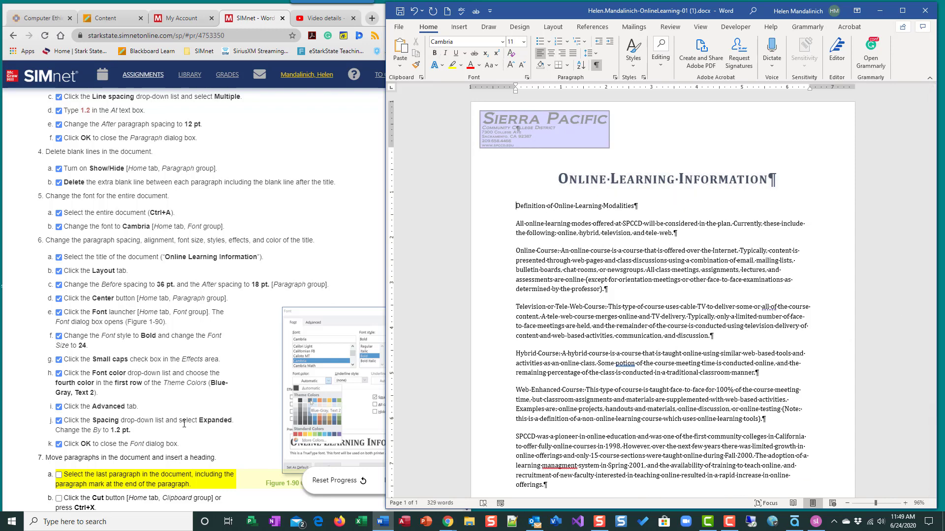
pyautogui.scroll(-5, 220, 422)
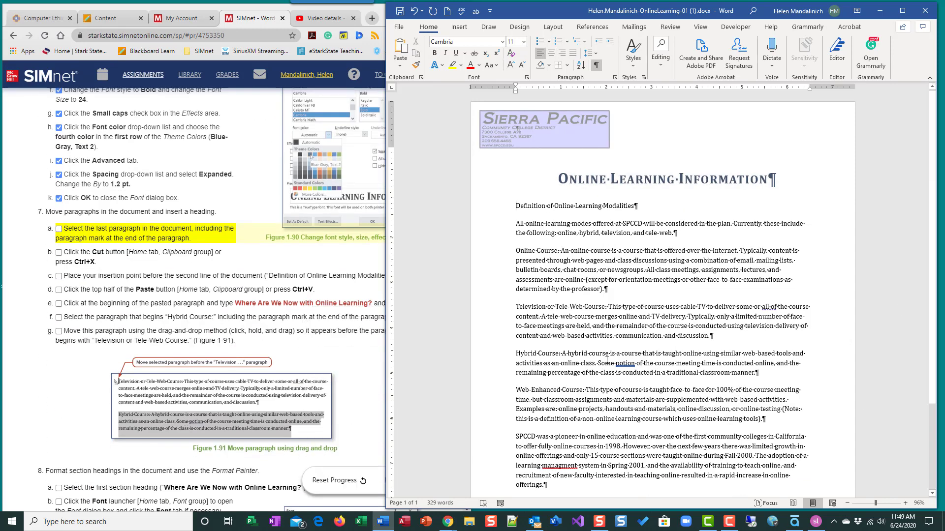